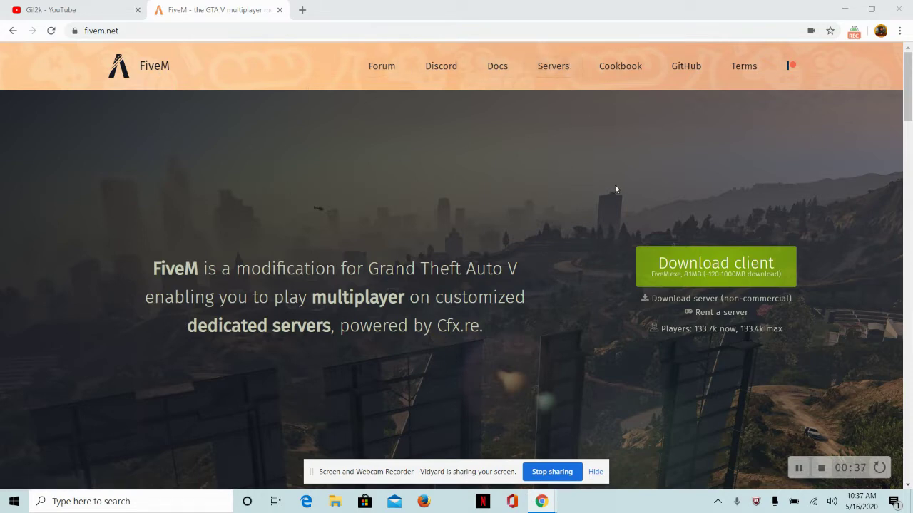
- Download the FiveM client from fivem.net, reviewing and accepting the service agreement
{"action": "left_click", "coordinate": [599, 477]}
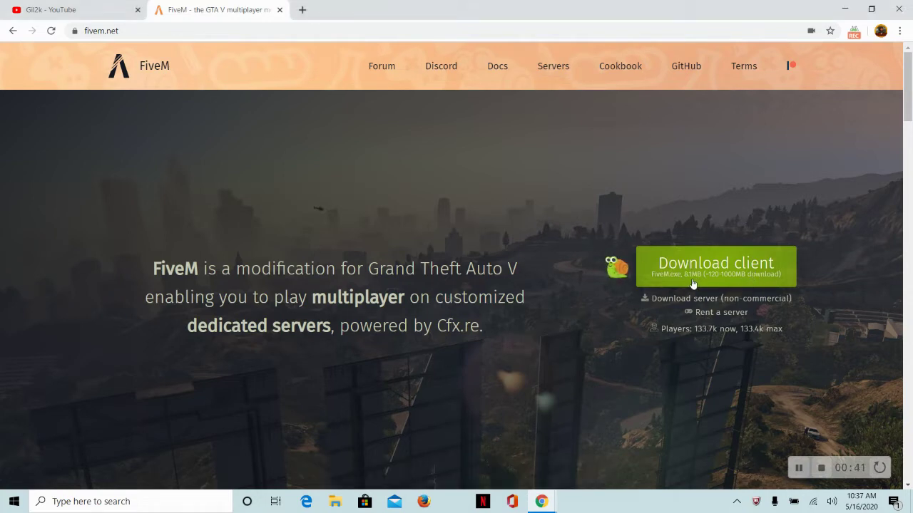
{"action": "left_click", "coordinate": [741, 266]}
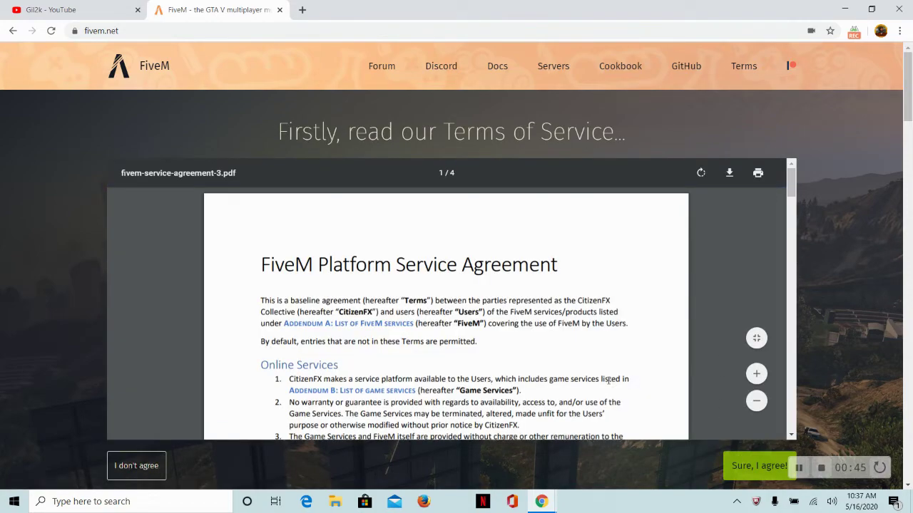
{"action": "scroll", "coordinate": [609, 381], "scroll_direction": "down", "scroll_amount": 20}
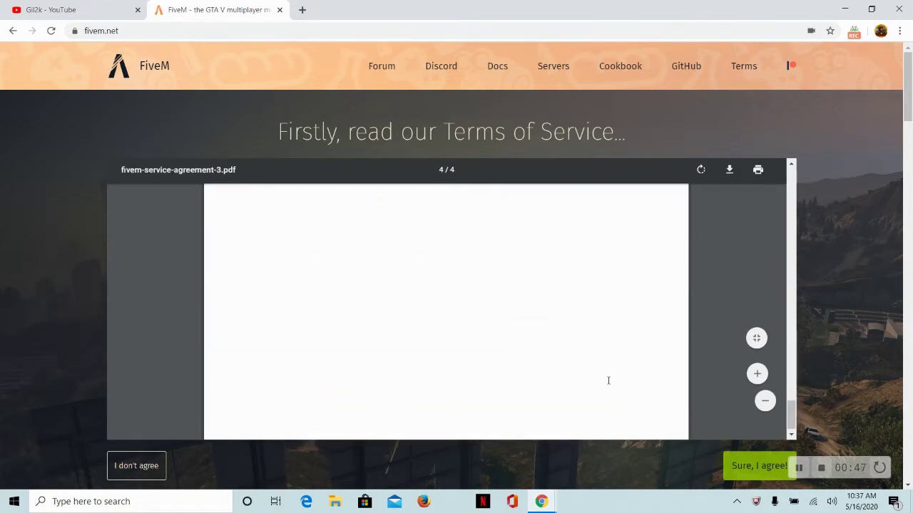
{"action": "left_click", "coordinate": [767, 464]}
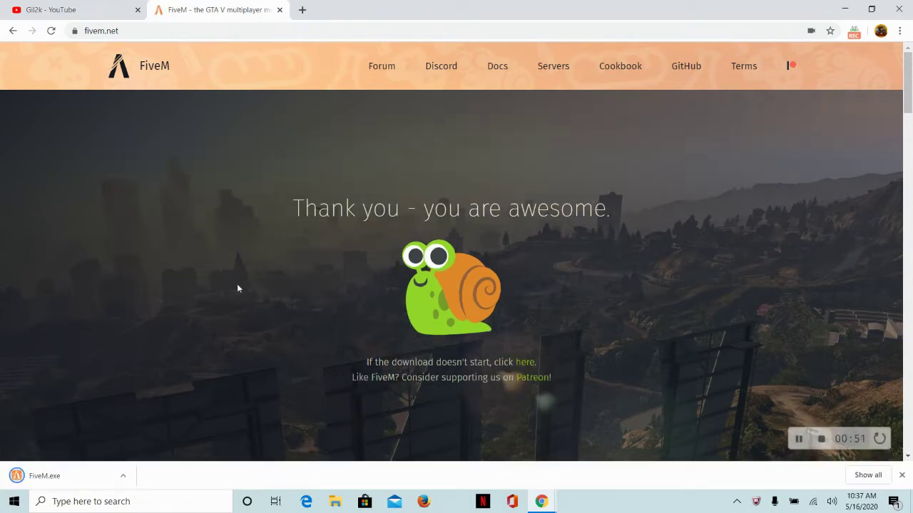
- Show the downloaded FiveM.exe in its folder and move it to the Desktop, replacing the existing file there
{"action": "left_click", "coordinate": [122, 479]}
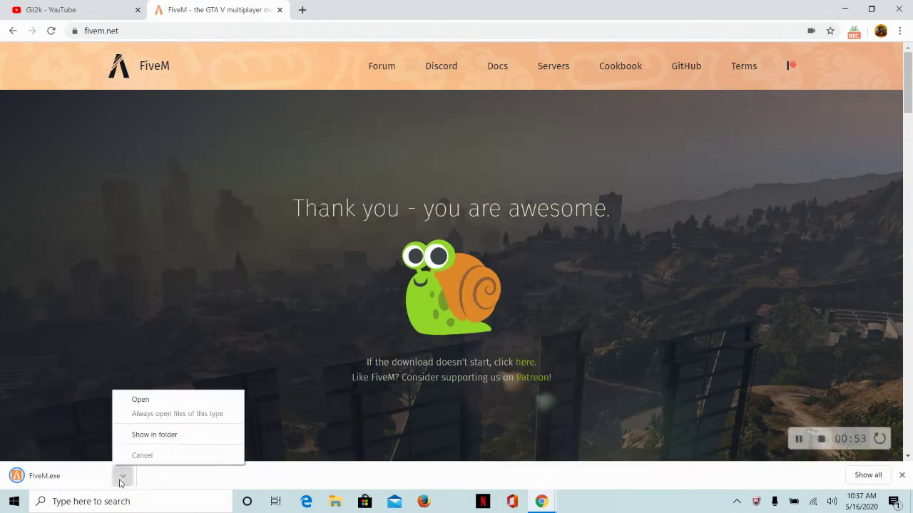
{"action": "left_click", "coordinate": [189, 434]}
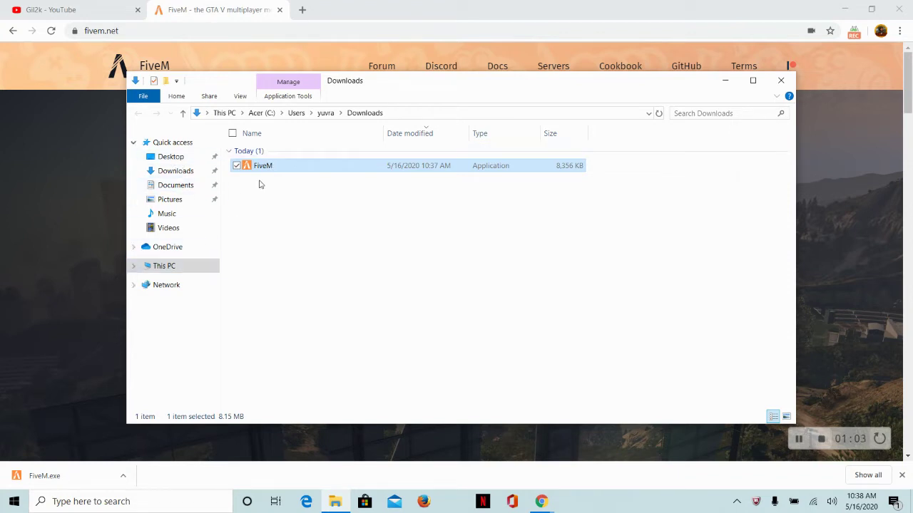
{"action": "left_click_drag", "start_coordinate": [261, 169], "coordinate": [150, 160]}
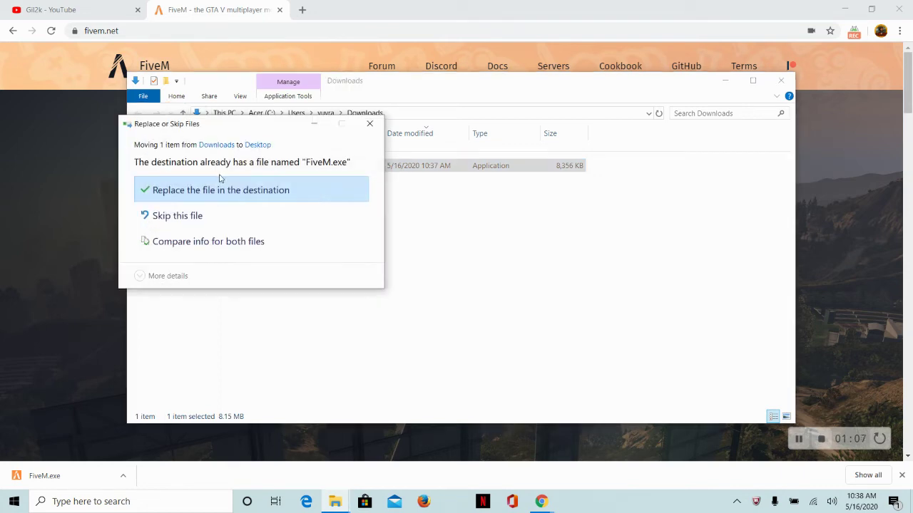
{"action": "left_click", "coordinate": [230, 191]}
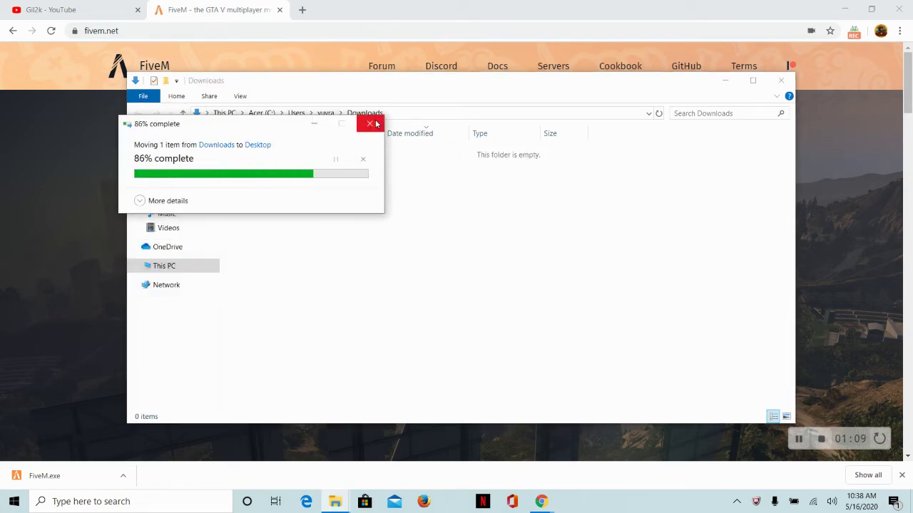
- Browse the Acer (C:) drive and look through the subfolders of Program Files
{"action": "left_click", "coordinate": [190, 265]}
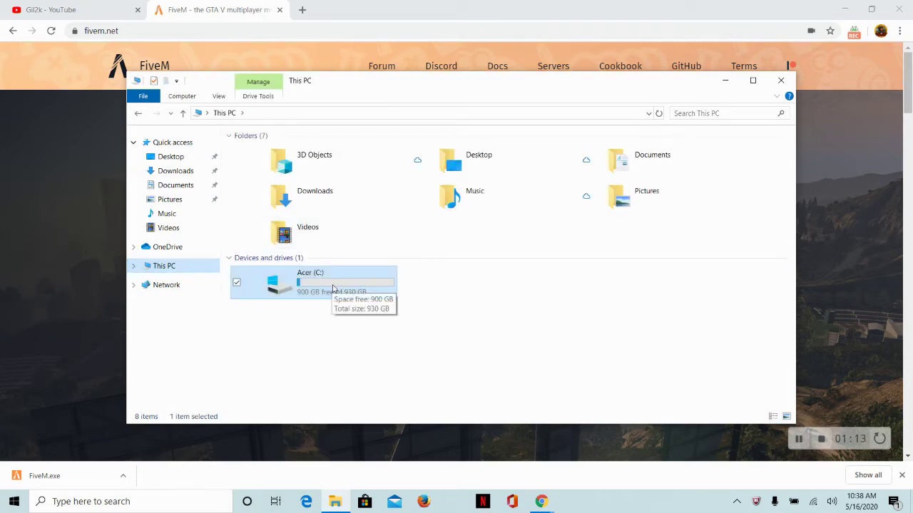
{"action": "double_click", "coordinate": [332, 287]}
{"action": "double_click", "coordinate": [293, 168]}
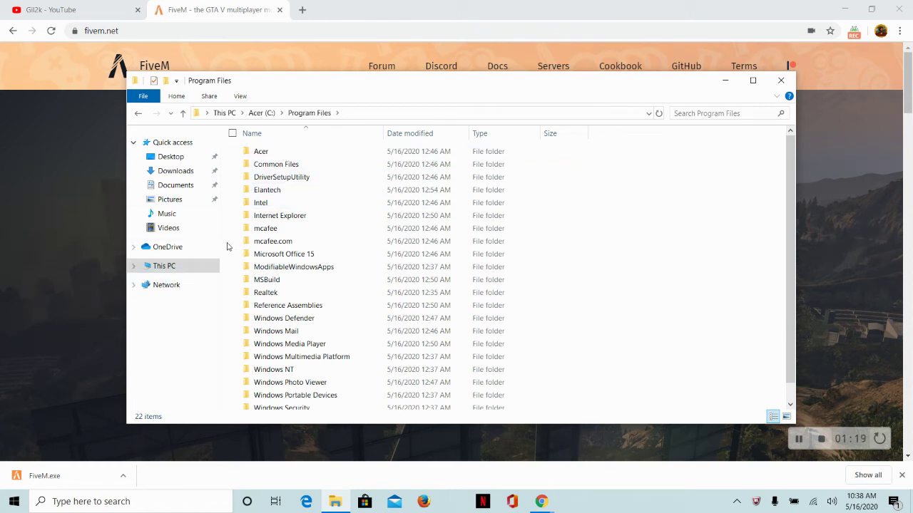
{"action": "scroll", "coordinate": [230, 247], "scroll_direction": "down", "scroll_amount": 1}
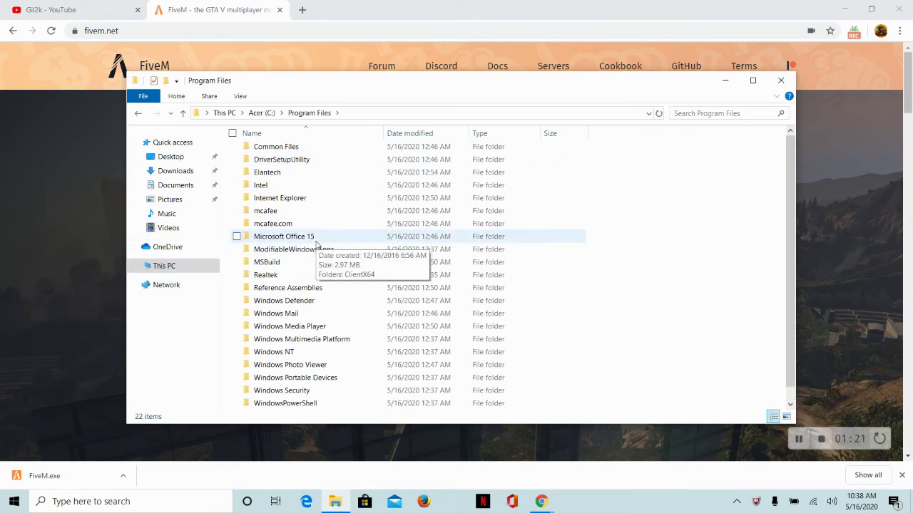
{"action": "left_click", "coordinate": [198, 268]}
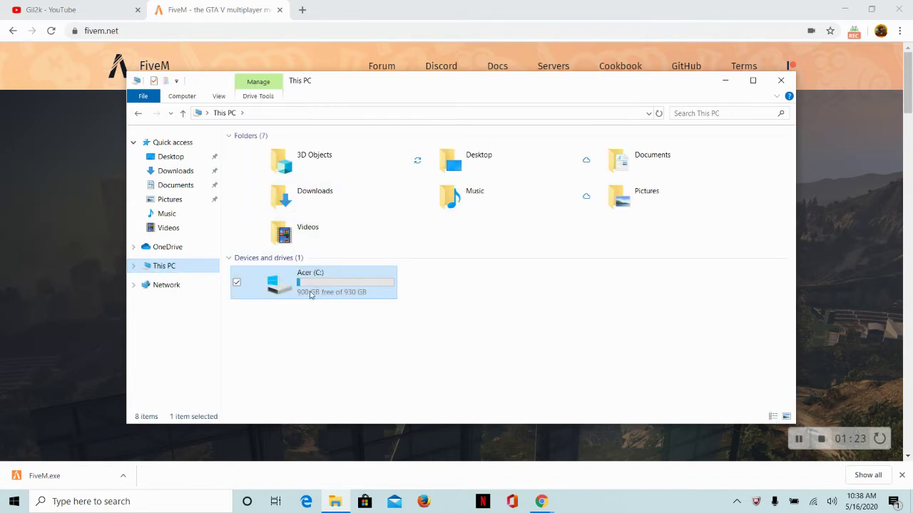
{"action": "double_click", "coordinate": [310, 293]}
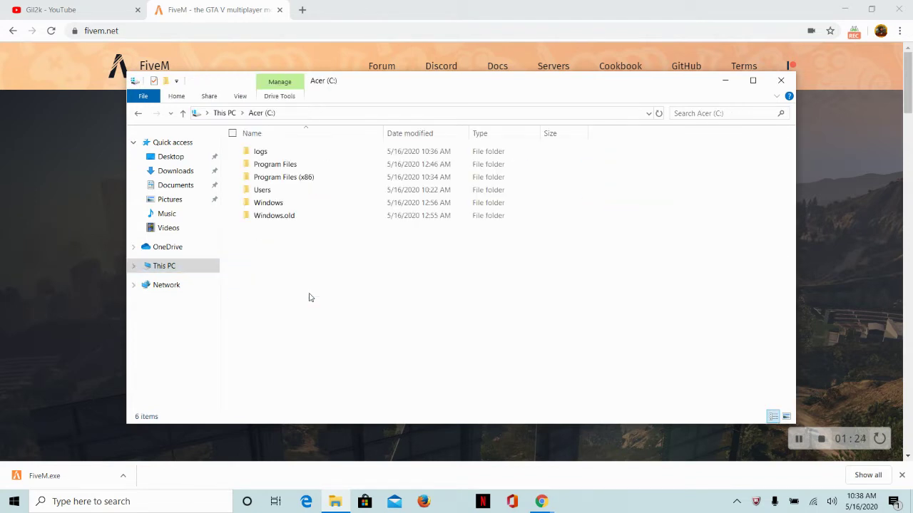
{"action": "double_click", "coordinate": [282, 166]}
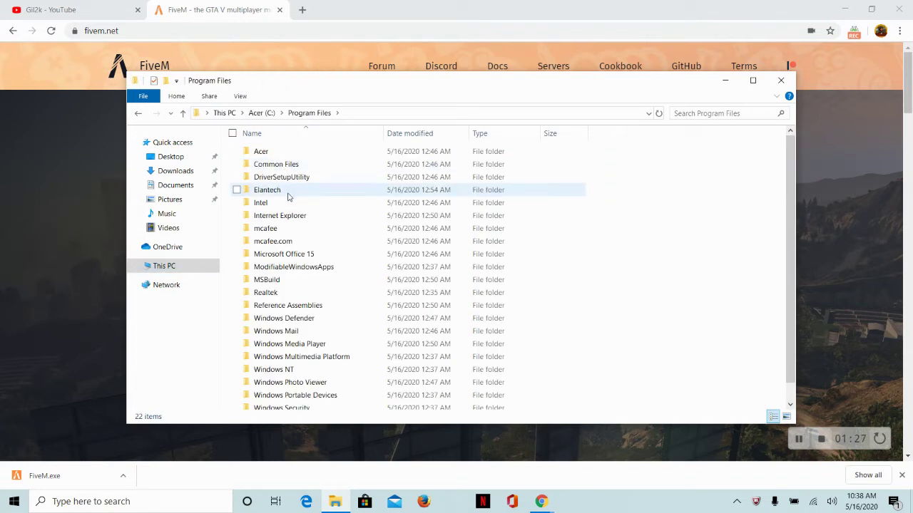
{"action": "scroll", "coordinate": [356, 343], "scroll_direction": "down", "scroll_amount": 1}
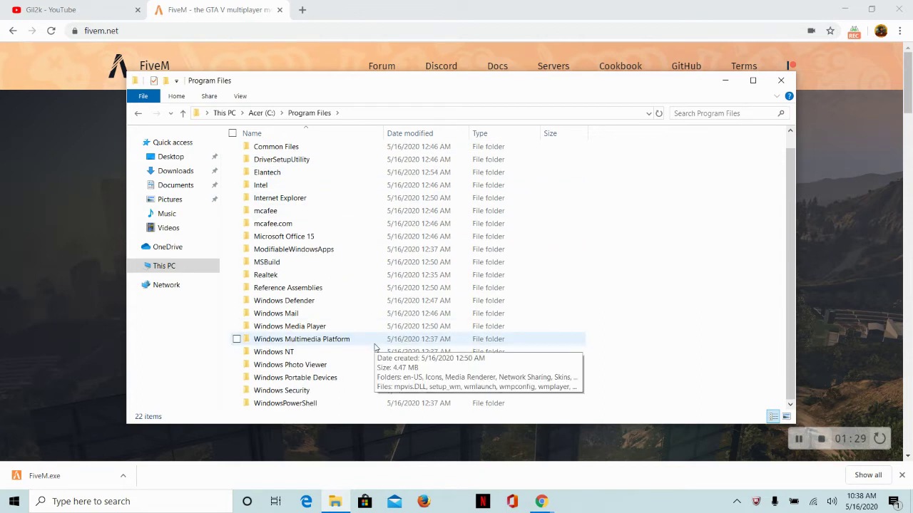
{"action": "scroll", "coordinate": [373, 350], "scroll_direction": "up", "scroll_amount": 1}
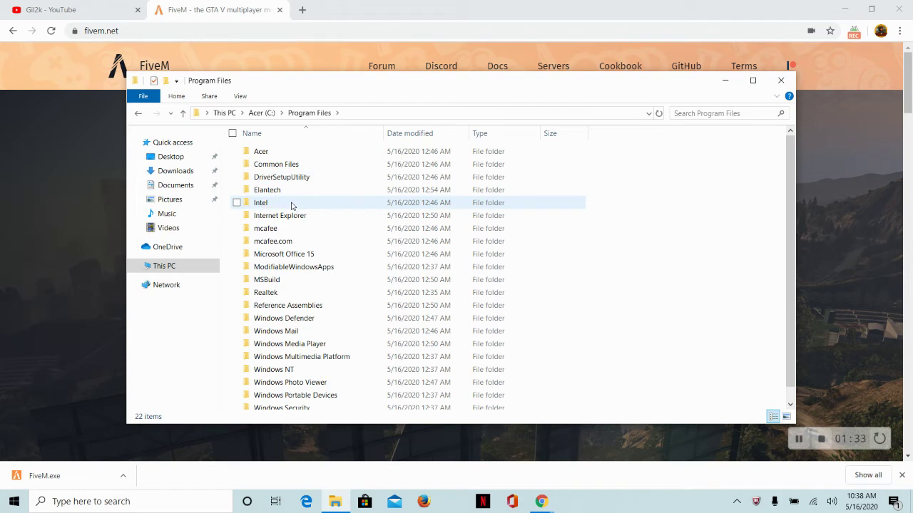
- Browse from Common Files through System and ado to its en-US folder, and check the file inside
{"action": "double_click", "coordinate": [282, 170]}
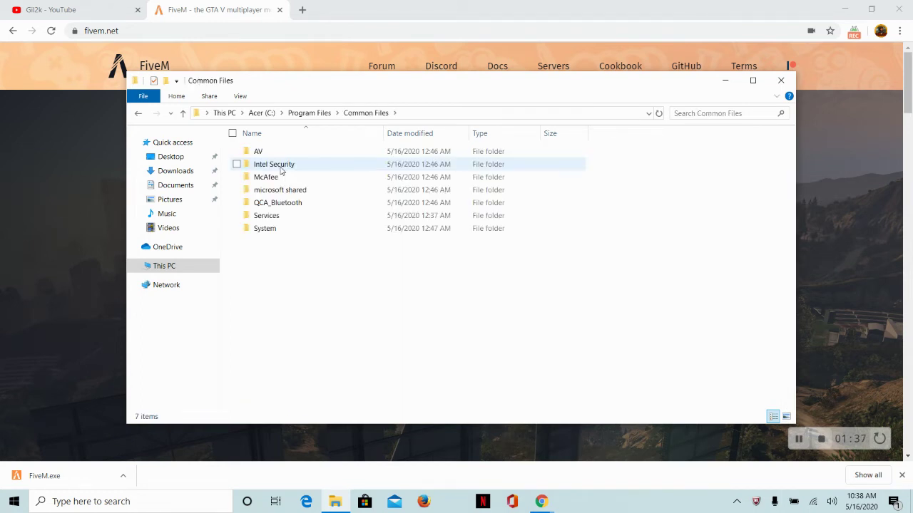
{"action": "double_click", "coordinate": [275, 229]}
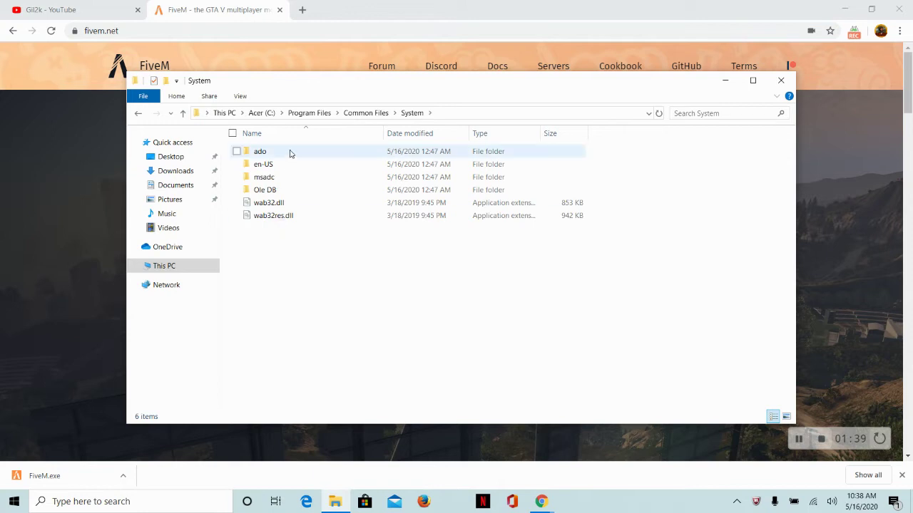
{"action": "double_click", "coordinate": [260, 152]}
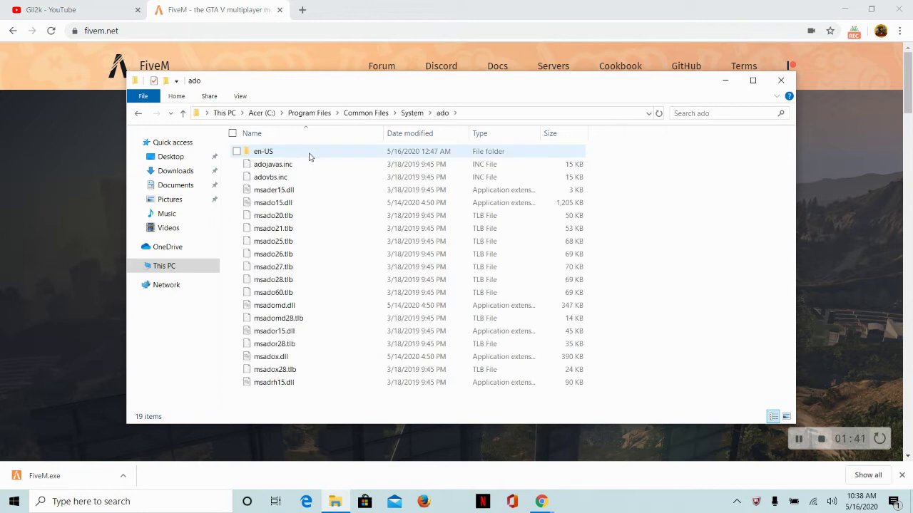
{"action": "double_click", "coordinate": [310, 156]}
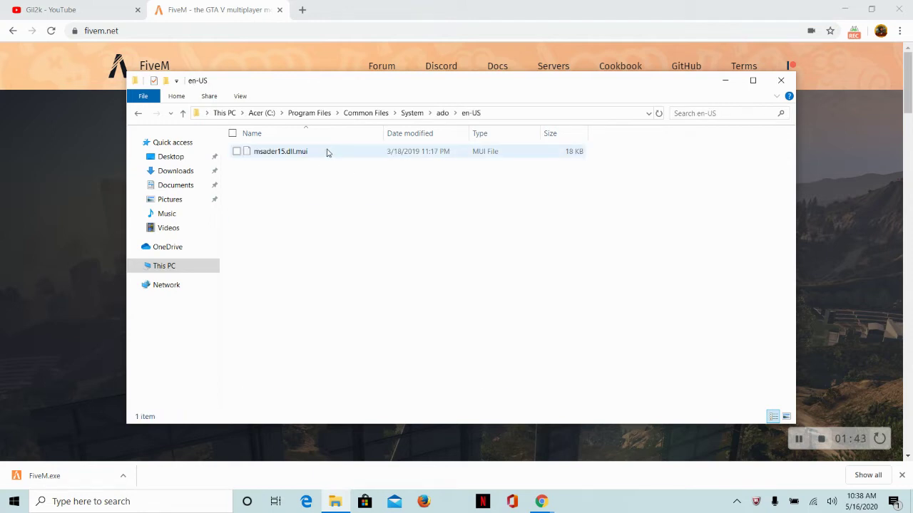
{"action": "double_click", "coordinate": [326, 152]}
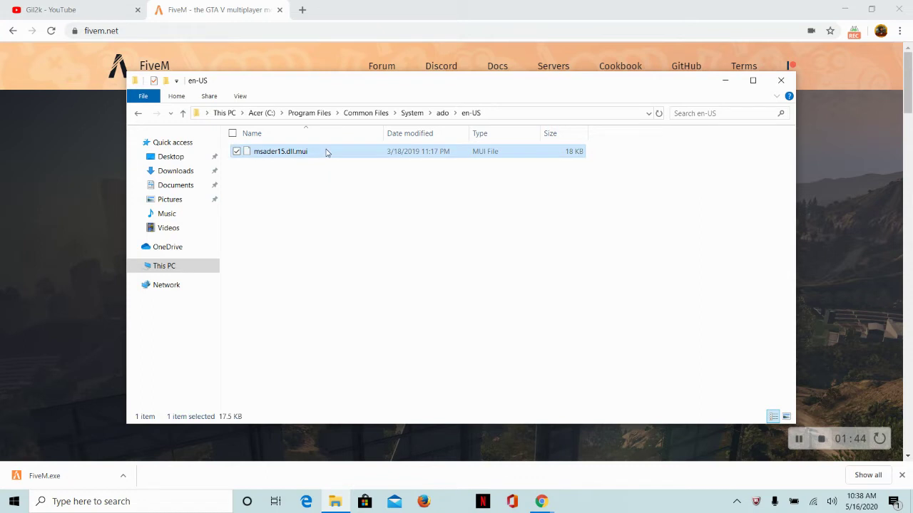
{"action": "left_click", "coordinate": [314, 206]}
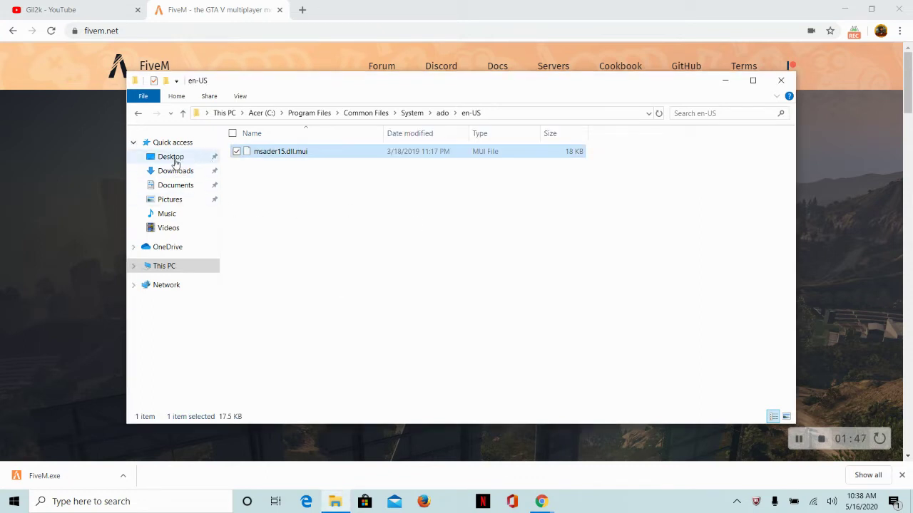
- Move the FiveM application from the Desktop to Program Files\Common Files\System\en-US with administrator permission, and open that folder
{"action": "left_click", "coordinate": [171, 157]}
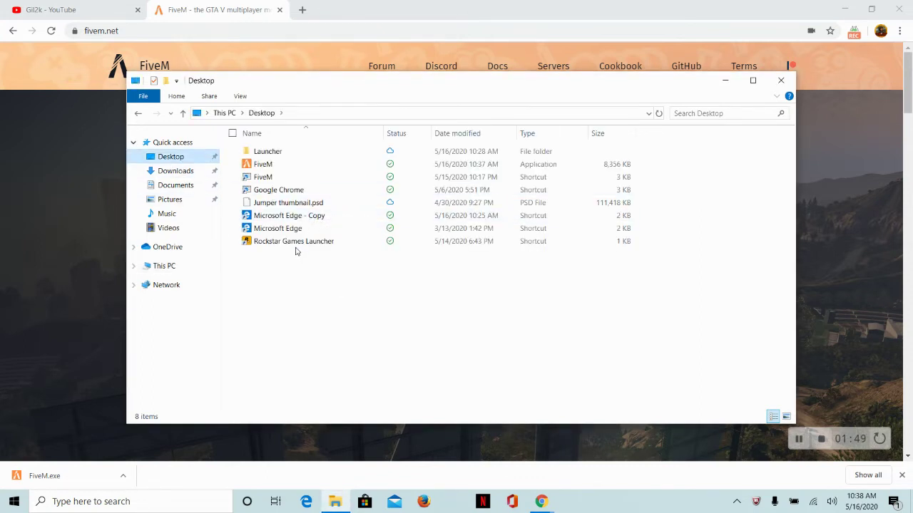
{"action": "left_click", "coordinate": [272, 170]}
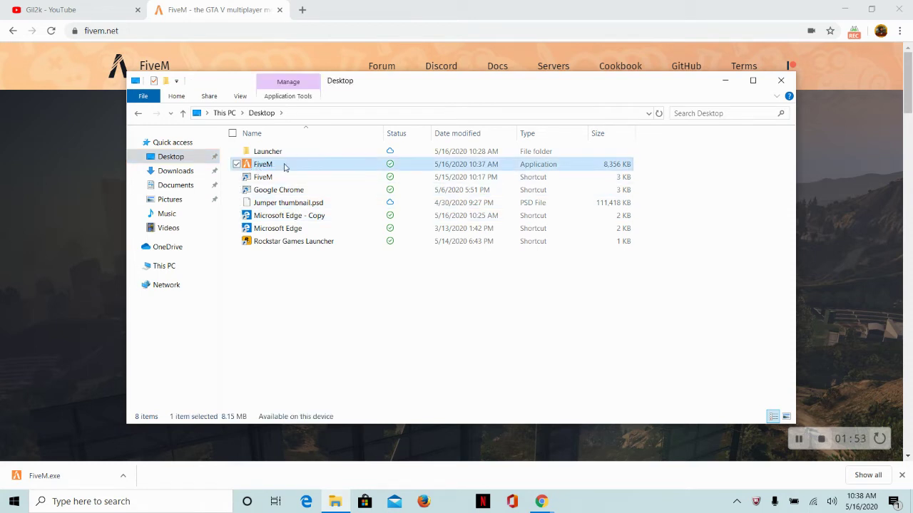
{"action": "left_click_drag", "start_coordinate": [285, 169], "coordinate": [187, 306]}
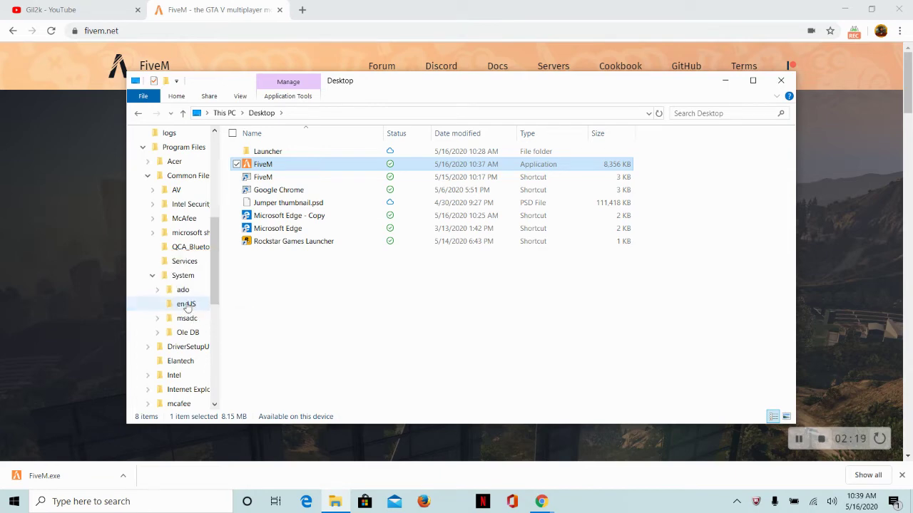
{"action": "left_click", "coordinate": [425, 196]}
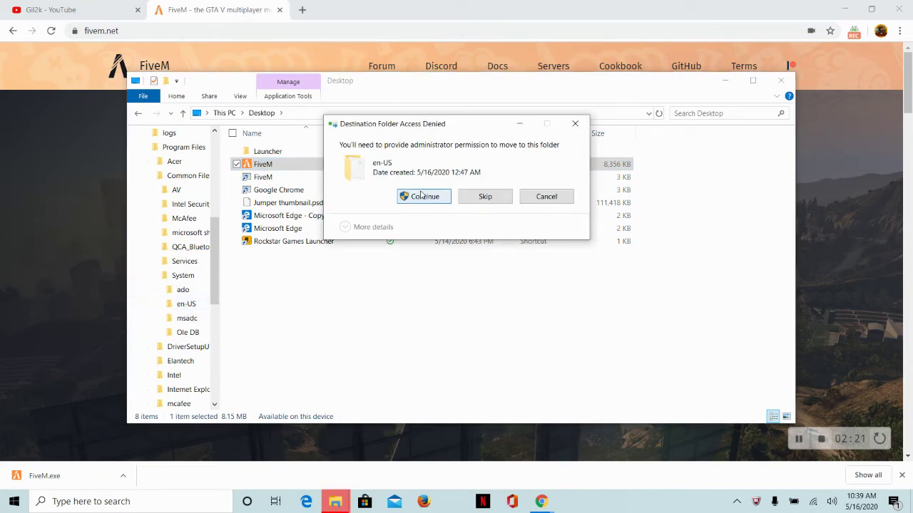
{"action": "left_click", "coordinate": [199, 307]}
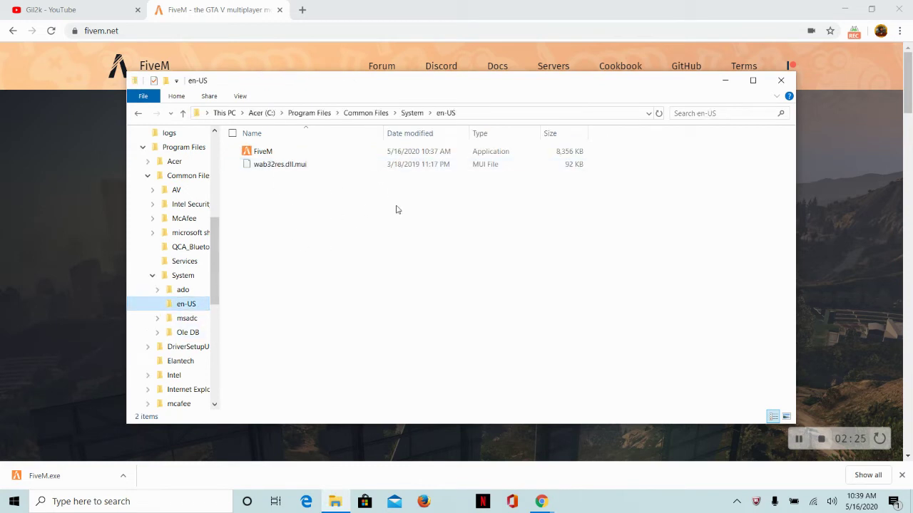
- Move the Rockstar Games Launcher shortcut from the Desktop to System\en-US with administrator permission, and open that folder
{"action": "scroll", "coordinate": [187, 185], "scroll_direction": "up", "scroll_amount": 2}
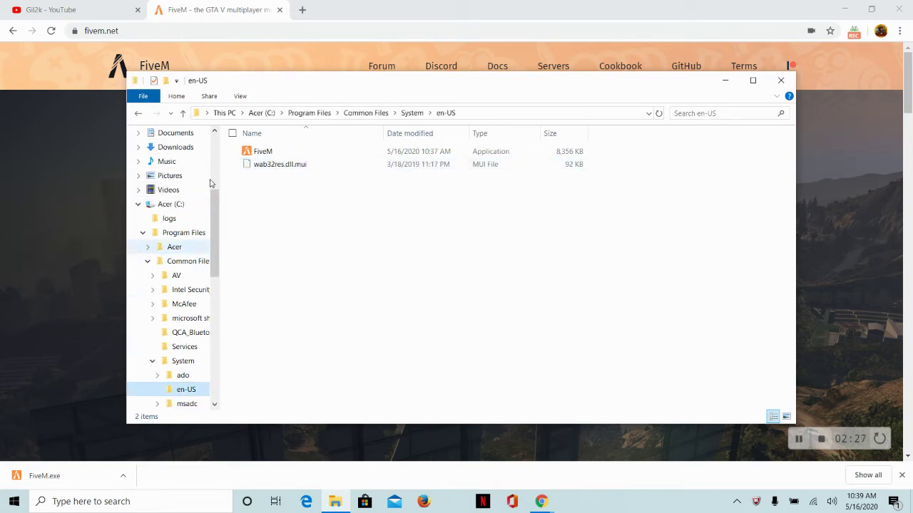
{"action": "scroll", "coordinate": [192, 210], "scroll_direction": "up", "scroll_amount": 3}
{"action": "left_click", "coordinate": [192, 206]}
{"action": "scroll", "coordinate": [191, 246], "scroll_direction": "up", "scroll_amount": 1}
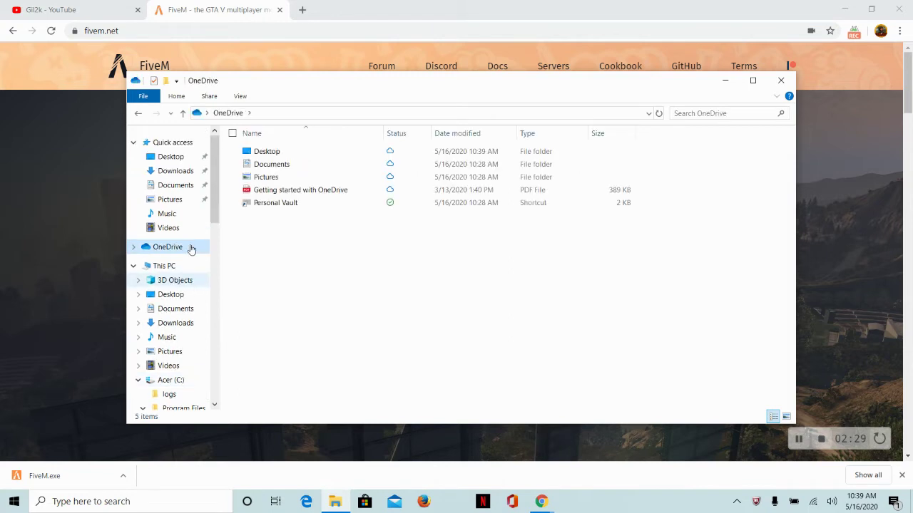
{"action": "left_click", "coordinate": [165, 158]}
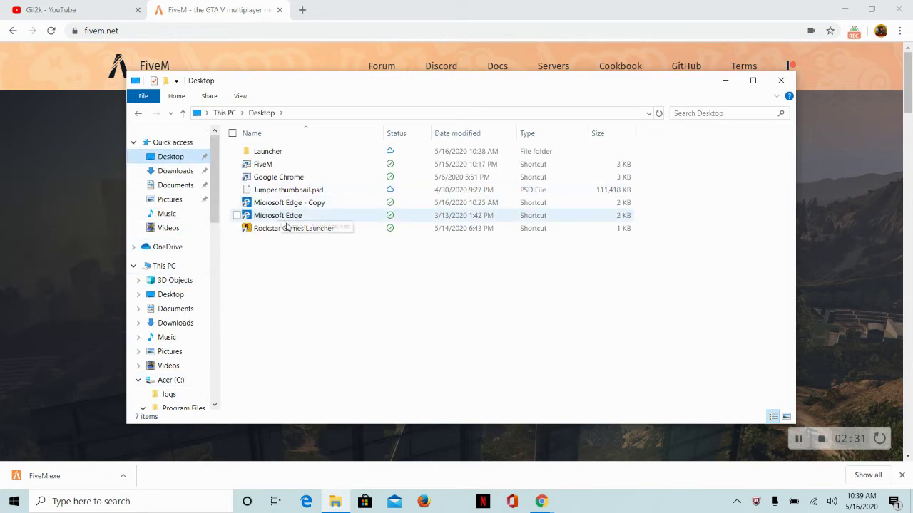
{"action": "left_click_drag", "start_coordinate": [321, 236], "coordinate": [186, 364]}
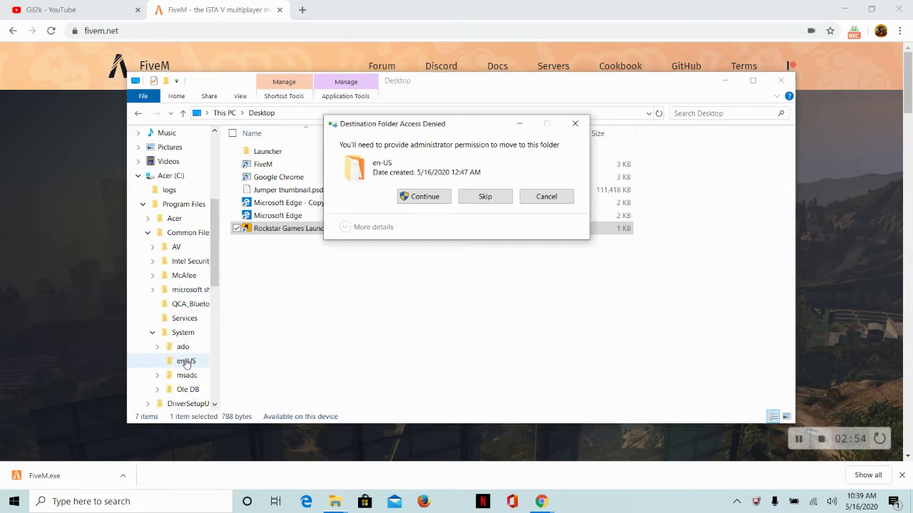
{"action": "left_click", "coordinate": [422, 196]}
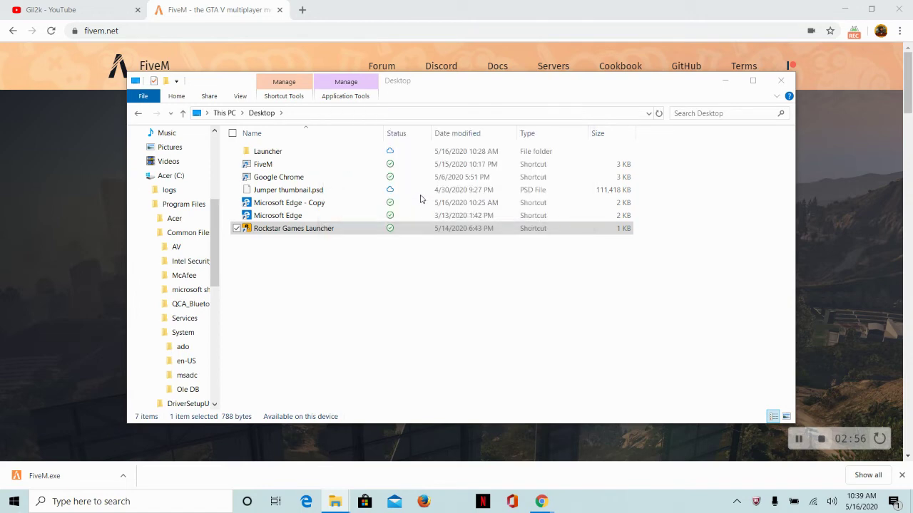
{"action": "left_click", "coordinate": [187, 360]}
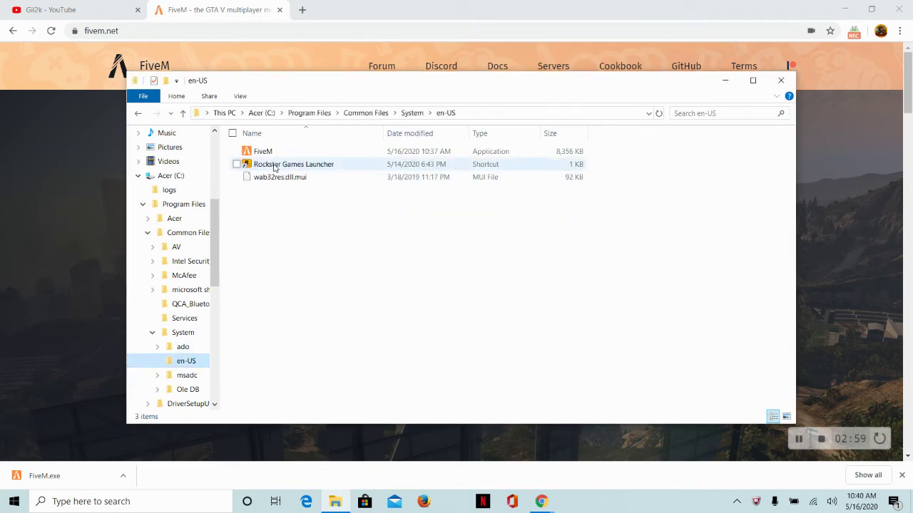
- Open the FiveM application with the Rockstar Games Launcher shortcut in the en-US folder, and close the launcher window
{"action": "left_click_drag", "start_coordinate": [262, 151], "coordinate": [274, 164]}
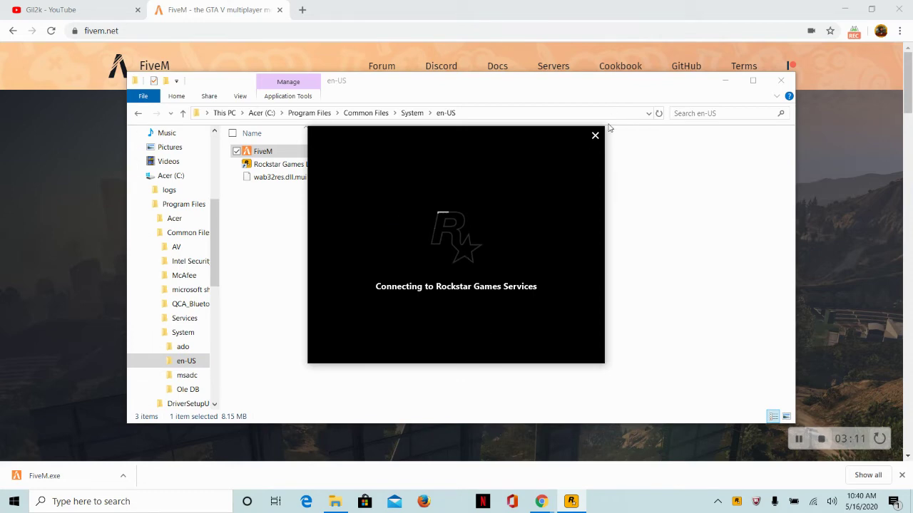
{"action": "left_click", "coordinate": [595, 136]}
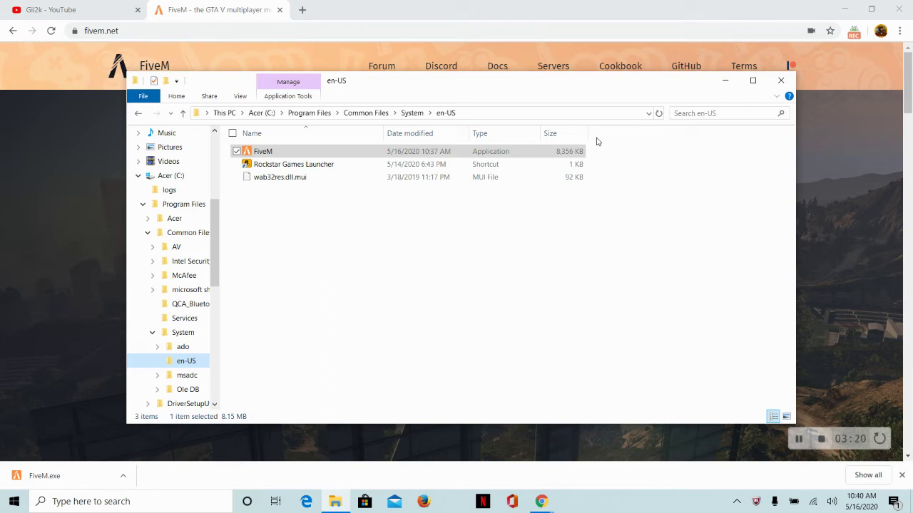
- Check the Run options in the Rockstar Games Launcher shortcut's properties and open the file location of its target
{"action": "left_click", "coordinate": [432, 168]}
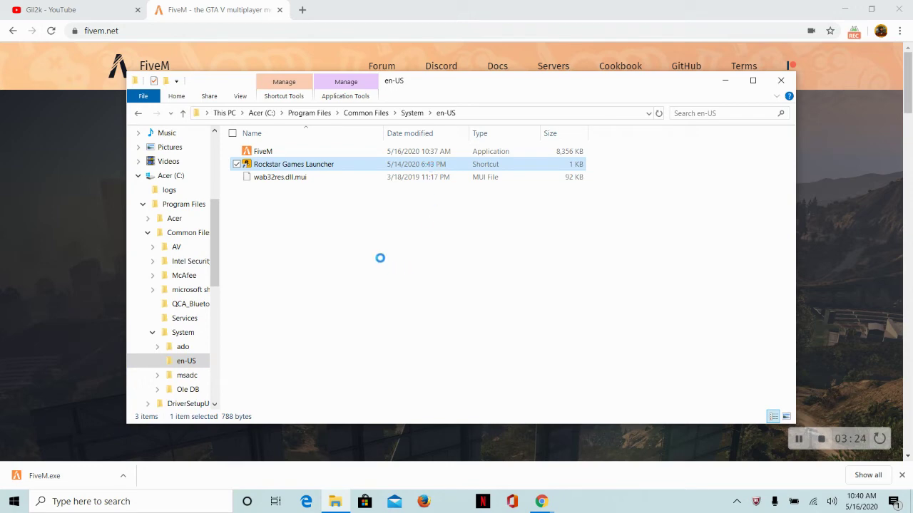
{"action": "right_click", "coordinate": [432, 169]}
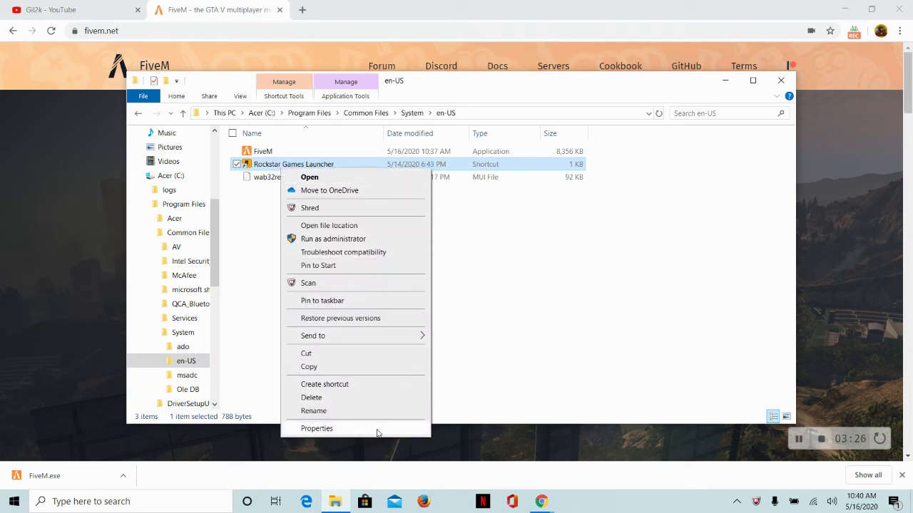
{"action": "left_click", "coordinate": [316, 429]}
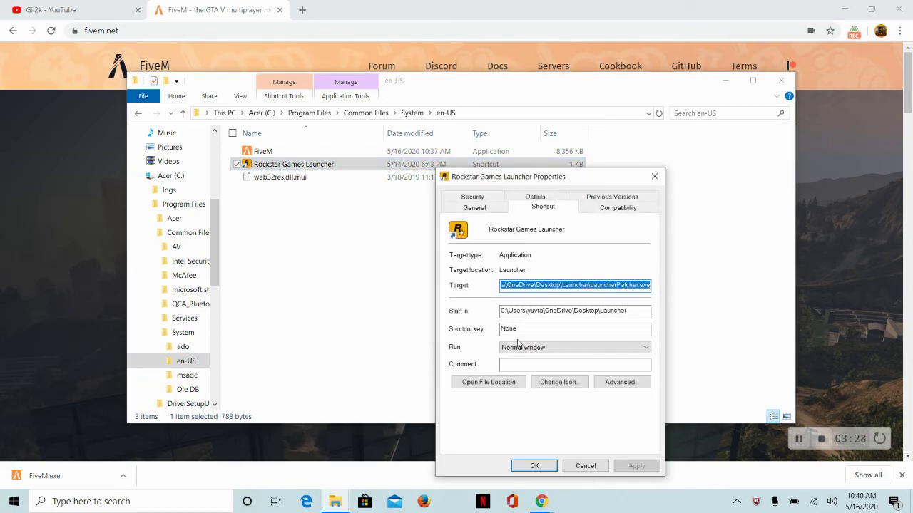
{"action": "left_click", "coordinate": [541, 347]}
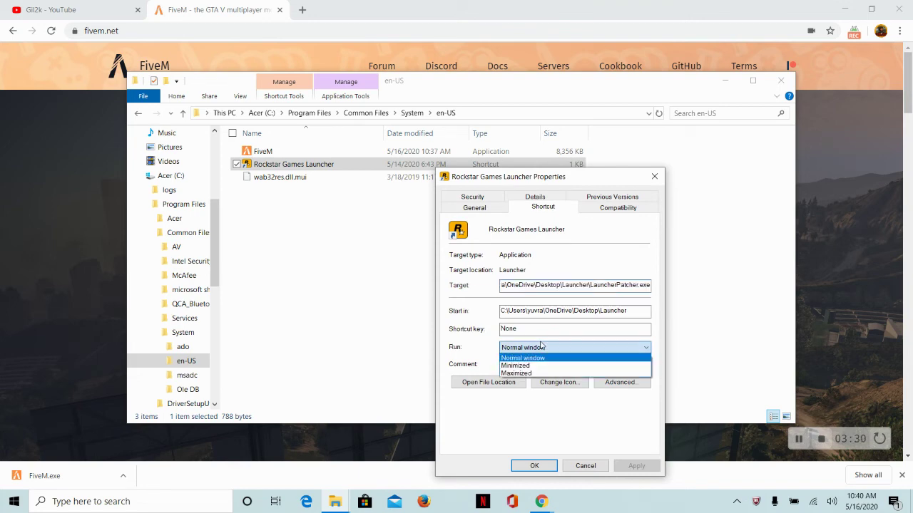
{"action": "left_click", "coordinate": [523, 350]}
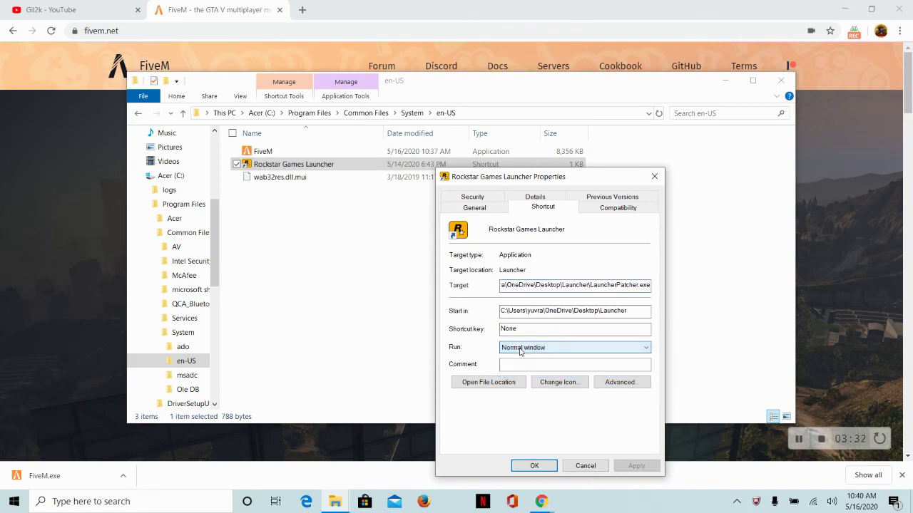
{"action": "left_click", "coordinate": [522, 350]}
{"action": "left_click", "coordinate": [523, 351]}
{"action": "left_click", "coordinate": [523, 363]}
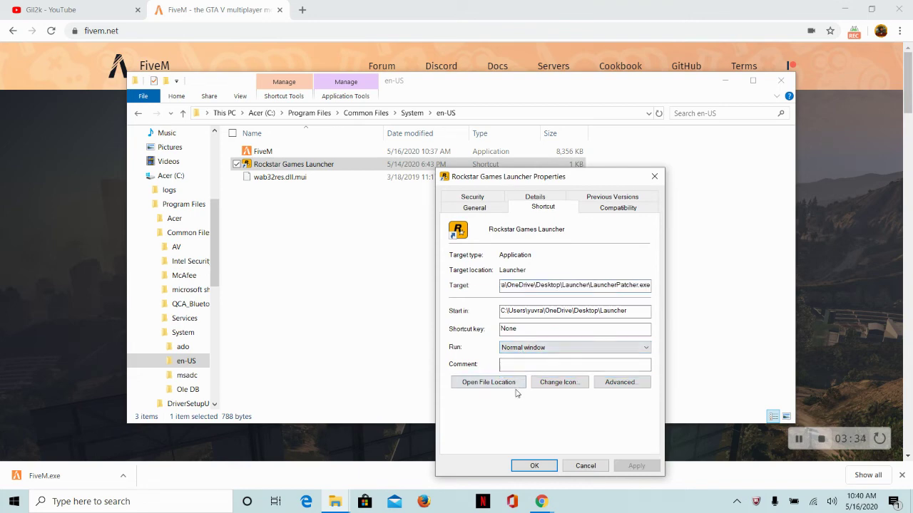
{"action": "left_click", "coordinate": [516, 385]}
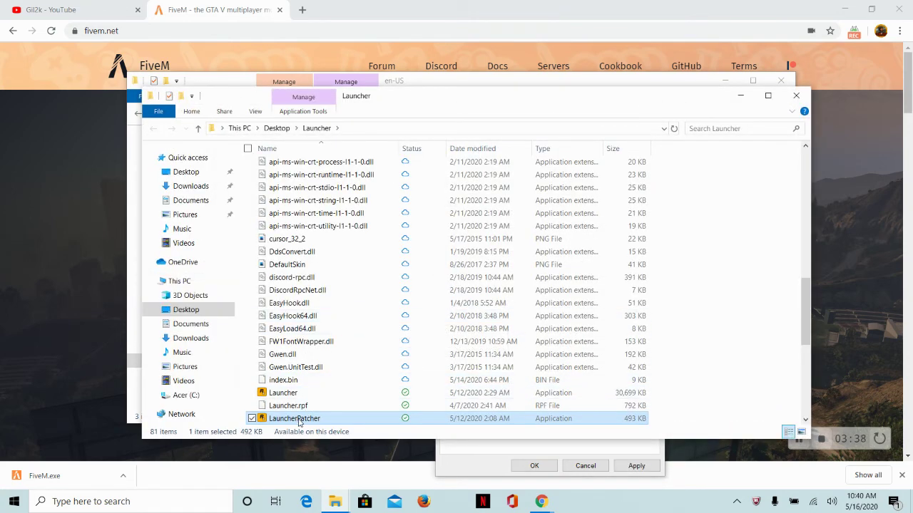
- Move the LauncherPatcher application from the Desktop\Launcher folder to Program Files\Common Files\System\en-US, confirming the move
{"action": "left_click_drag", "start_coordinate": [294, 419], "coordinate": [211, 306]}
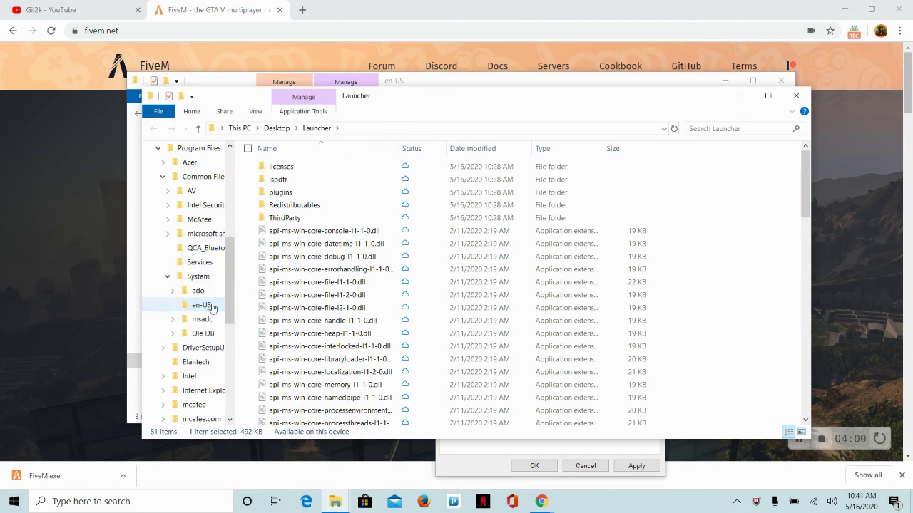
{"action": "left_click", "coordinate": [422, 197]}
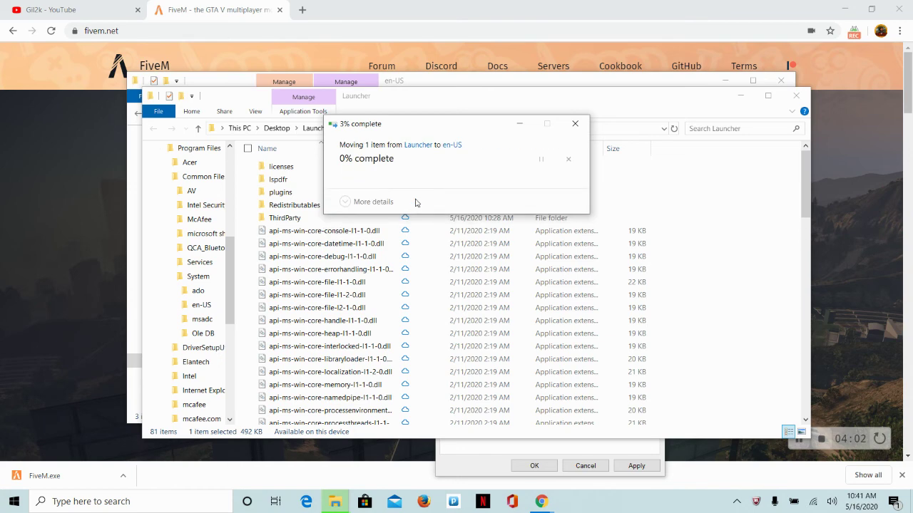
{"action": "left_click", "coordinate": [197, 323]}
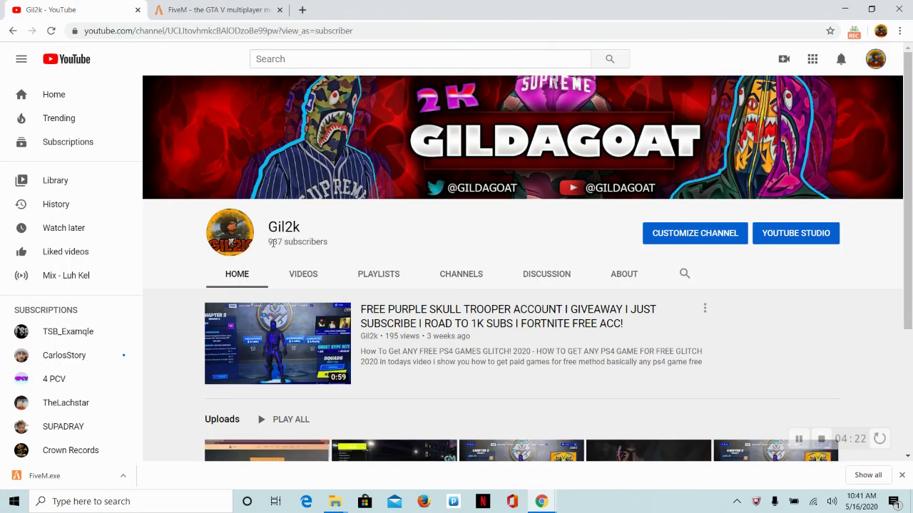
{"action": "left_click", "coordinate": [330, 251]}
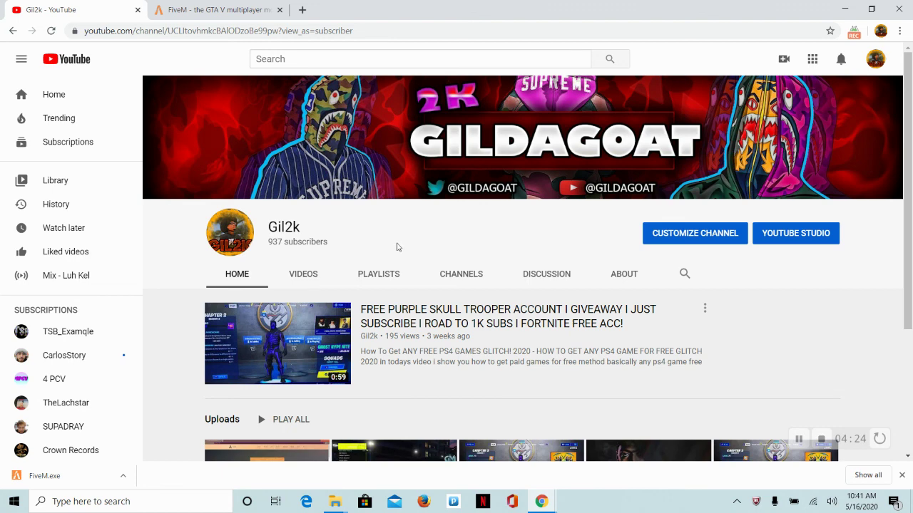